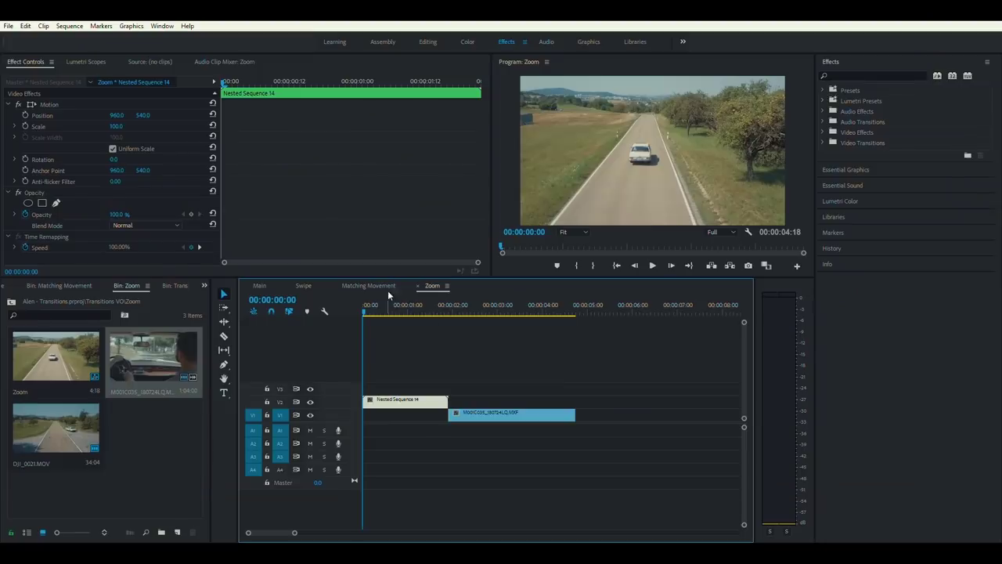
Scrub through the Zoom sequence, from the nested aerial road shot to the car-interior clip
left_click_drag(364, 304, 223, 319)
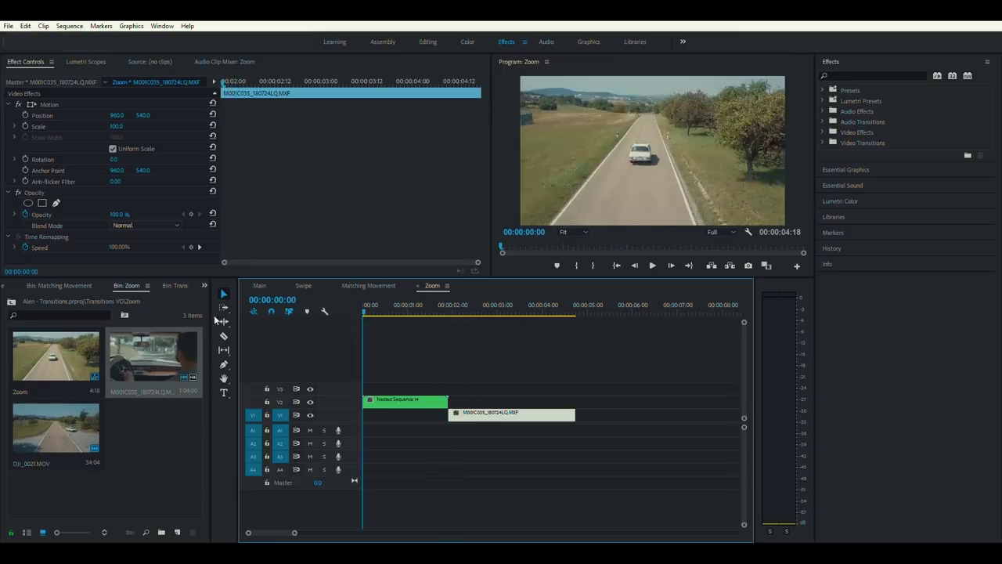
Apply the Transform effect to Nested Sequence 14
left_click(869, 75)
type("t")
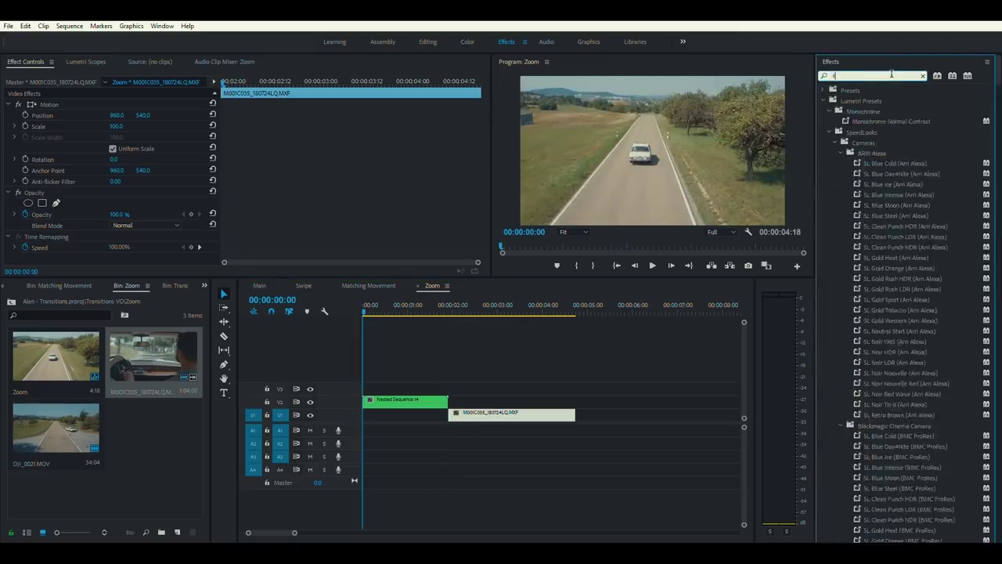
type("ransform")
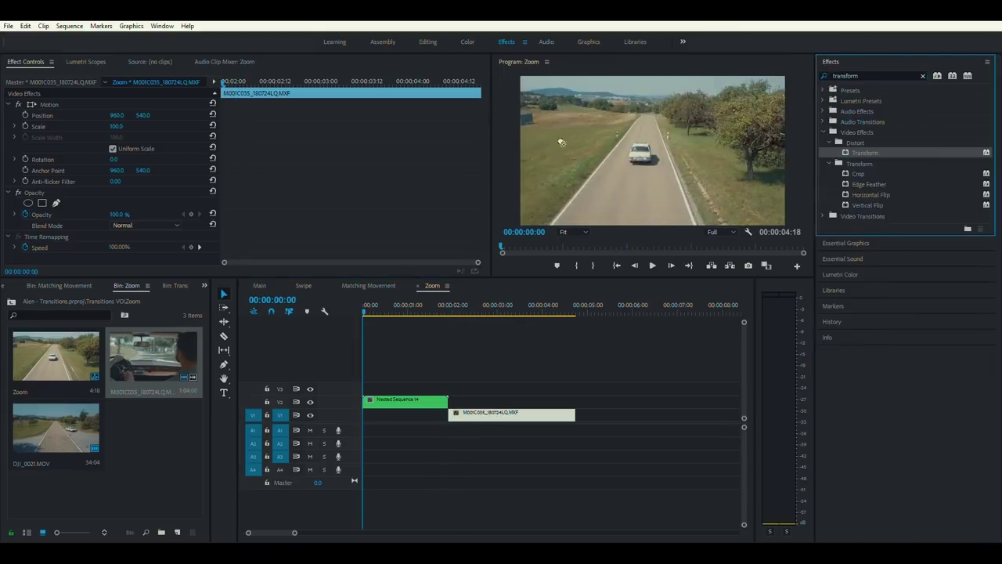
left_click_drag(413, 400, 413, 400)
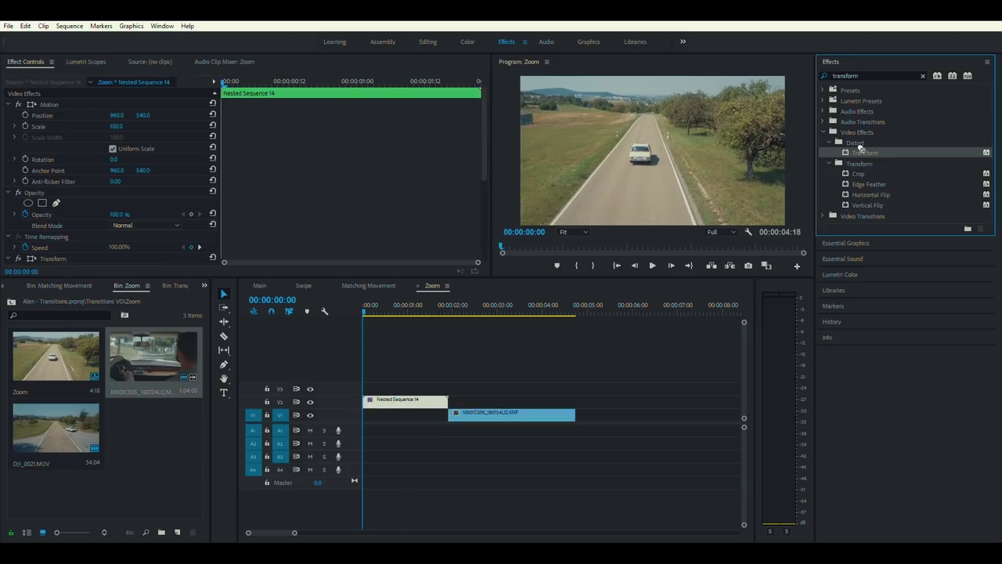
Keyframe Transform Scale at 200 on the cut and 100 two frames earlier
left_click(514, 411)
left_click(421, 399)
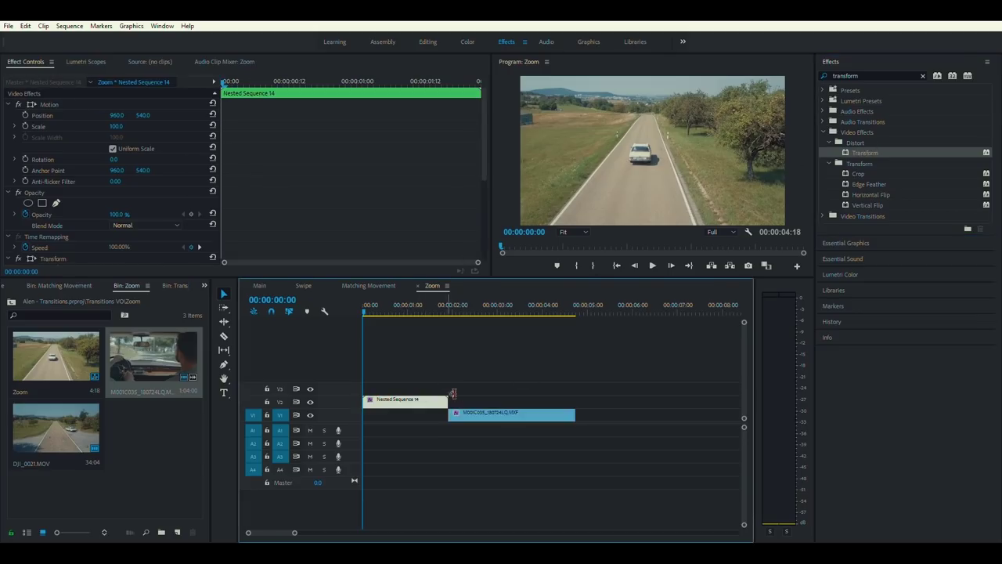
key("Down")
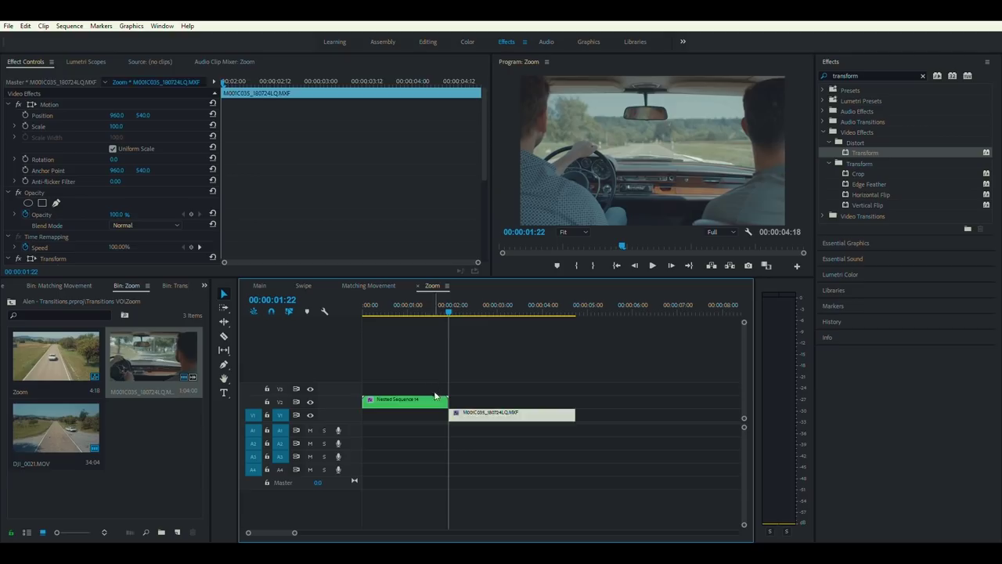
left_click_drag(485, 97, 488, 149)
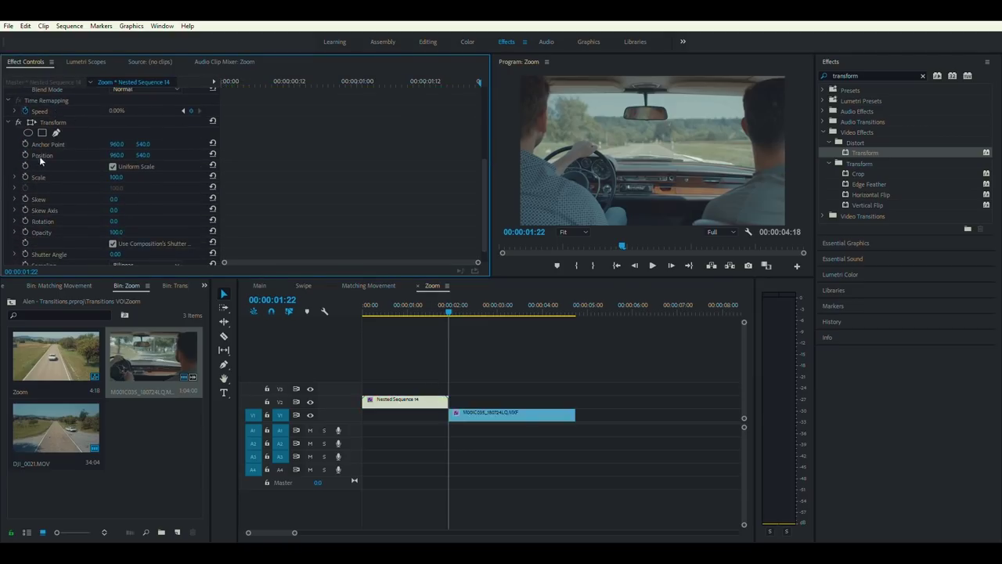
left_click(25, 175)
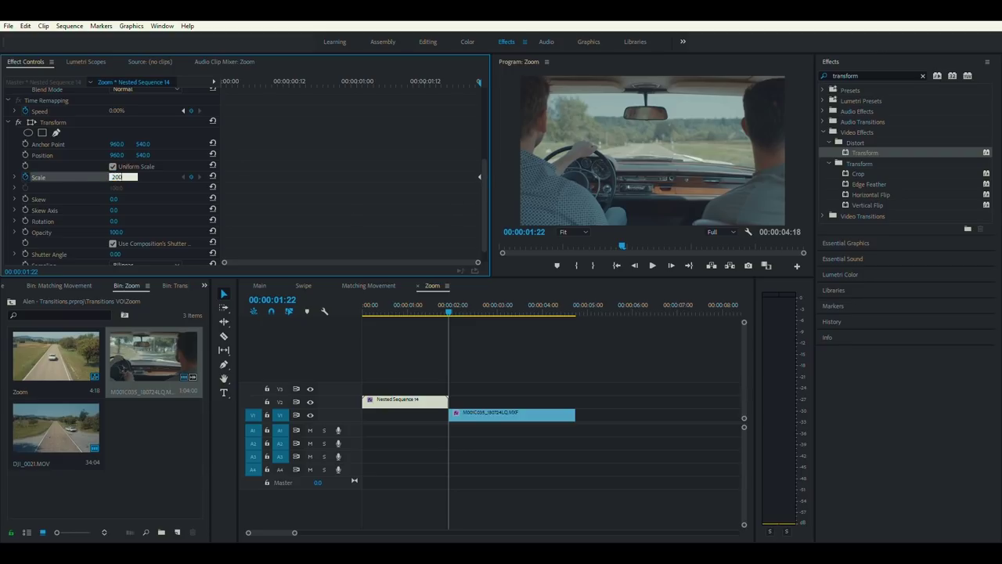
key("Return")
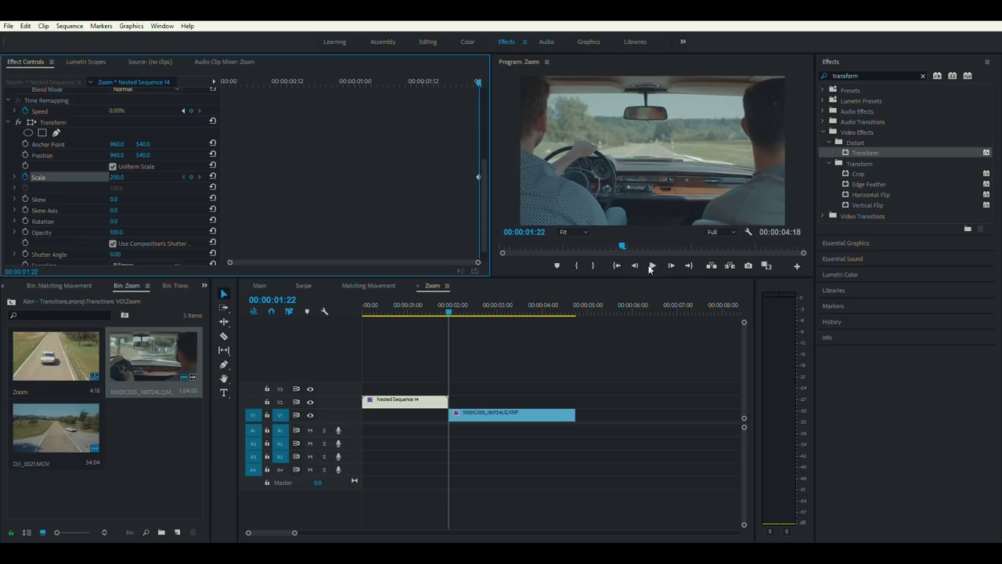
left_click(638, 263)
left_click(638, 263)
left_click(119, 177)
key("Return")
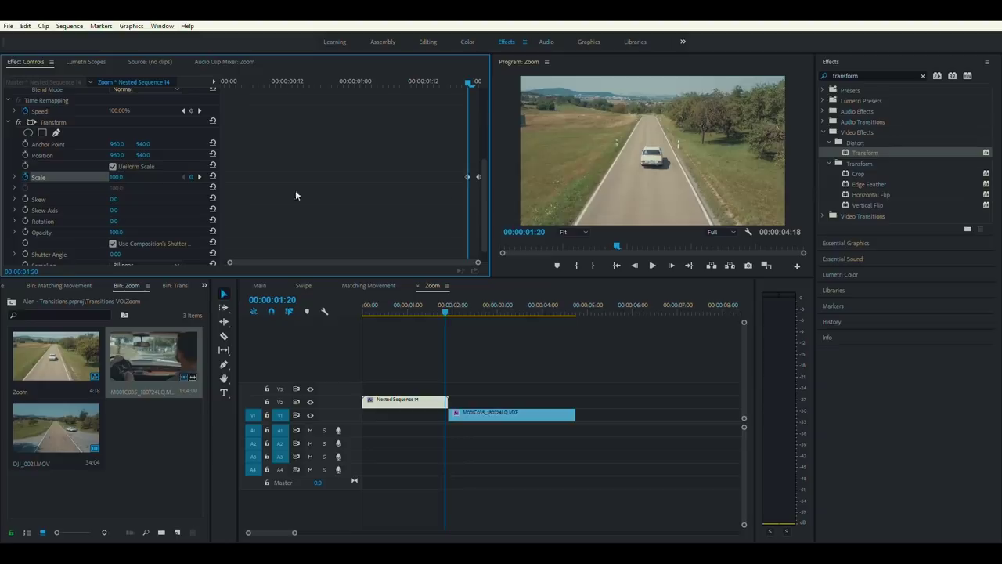
Set the Transform shutter angle to 360 and preview the zoom blur across the cut
left_click_drag(444, 306, 444, 307)
left_click(423, 401)
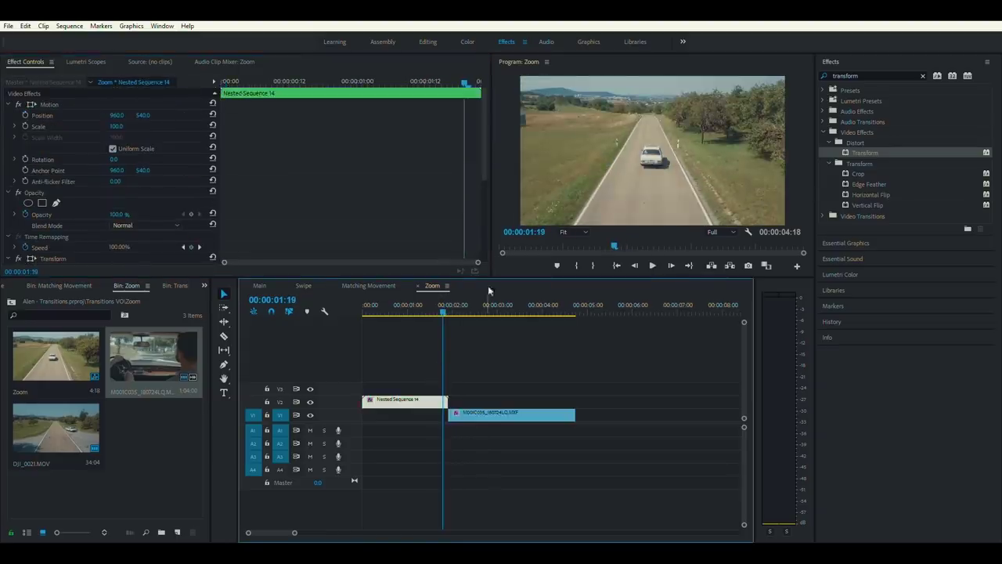
left_click_drag(491, 194, 493, 247)
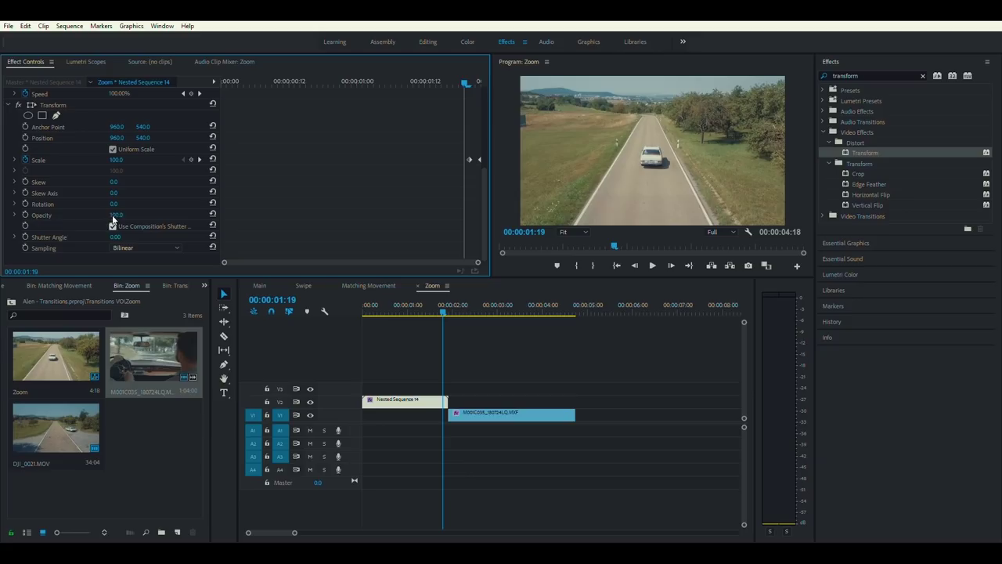
left_click_drag(223, 100, 269, 116)
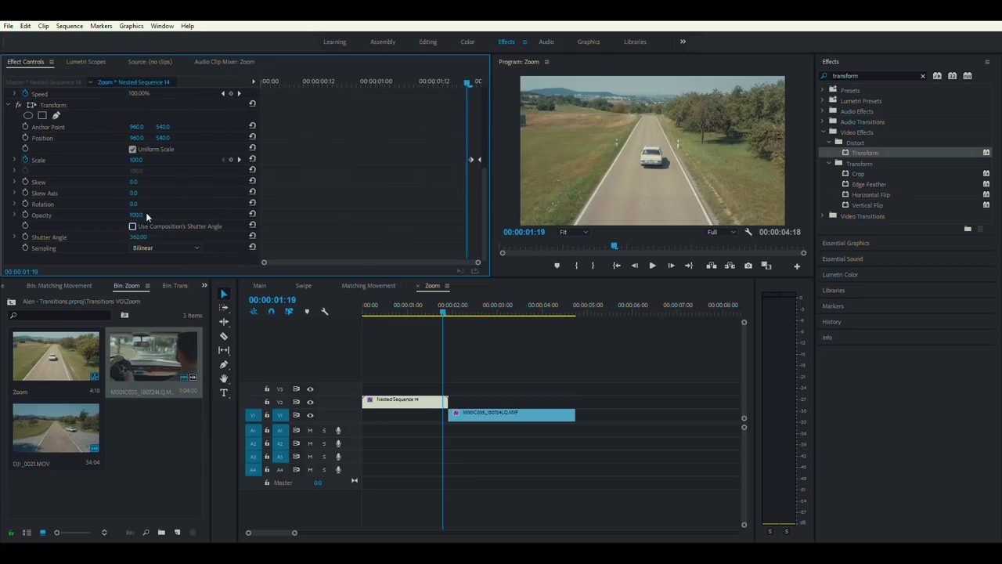
key("Right")
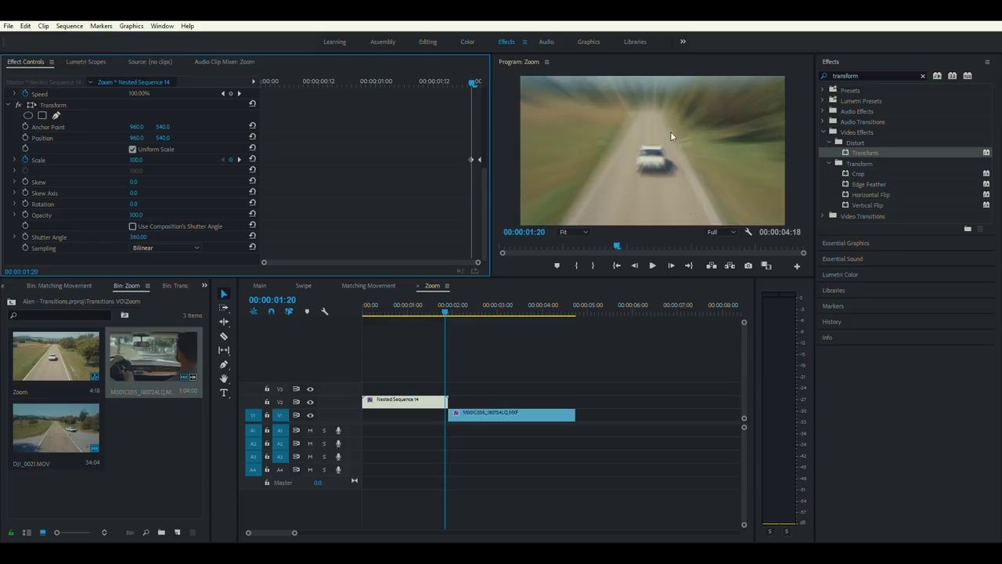
left_click_drag(445, 305, 452, 306)
scroll(489, 182, "down", 5)
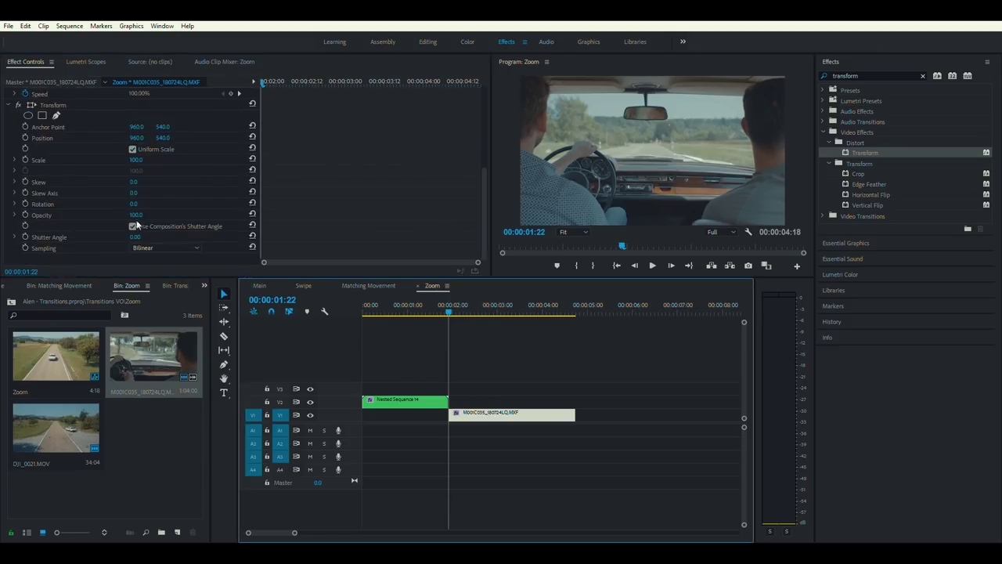
Keyframe the car clip's Transform Scale to 110 one frame after the cut
left_click(143, 154)
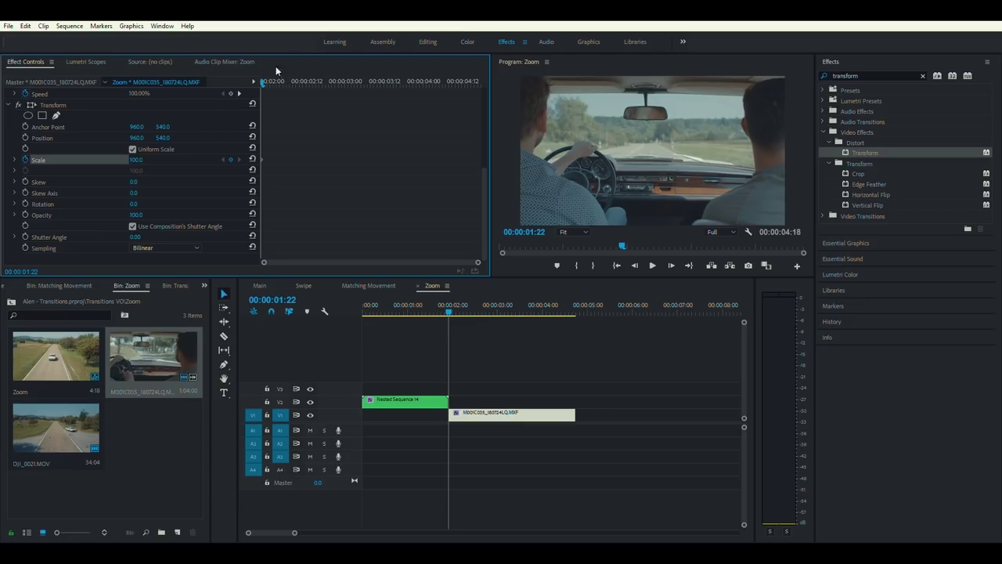
left_click(669, 261)
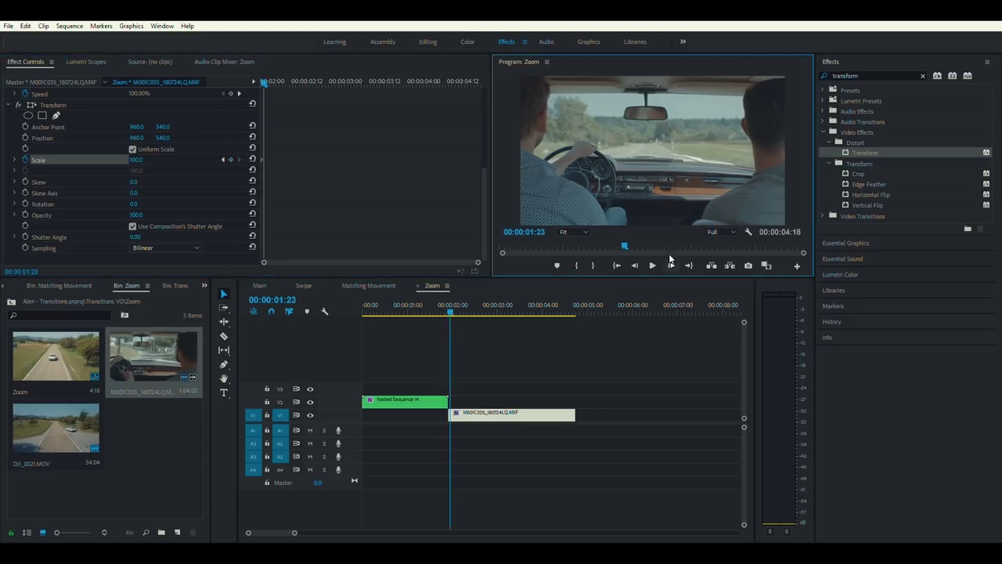
left_click(263, 161)
type("110")
key("Return")
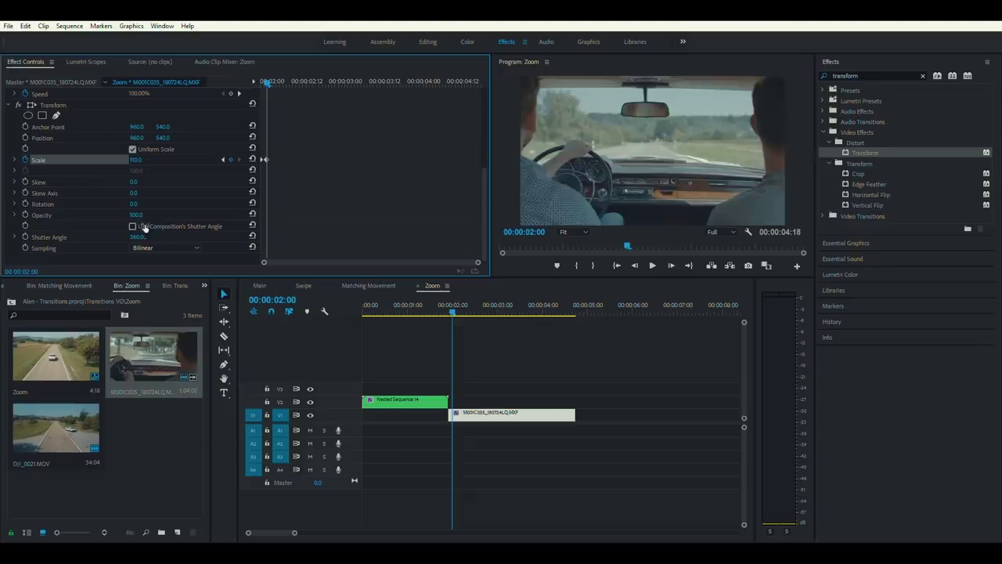
Play back the zoom transition from before the cut and from the start
left_click(427, 299)
key("space")
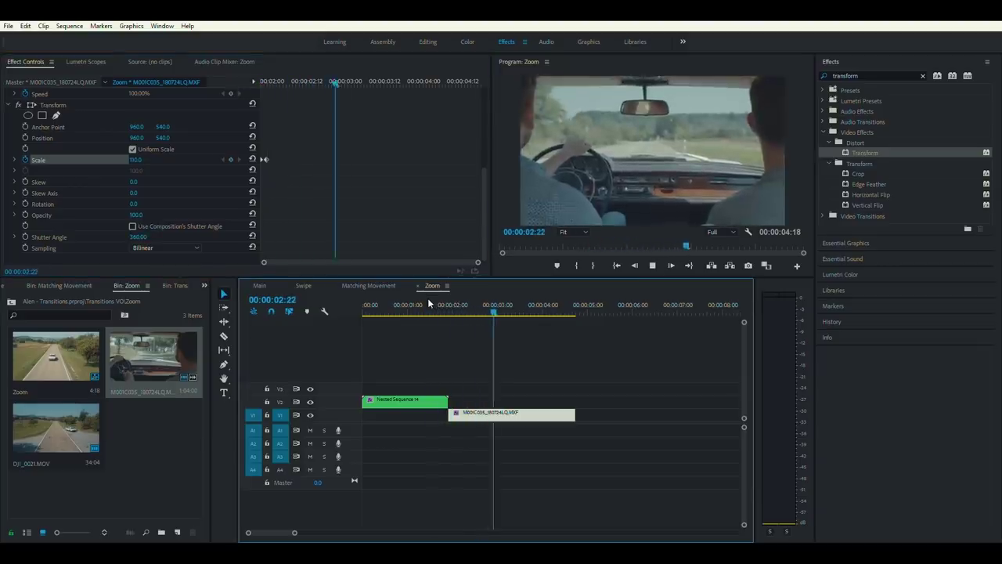
key("Home")
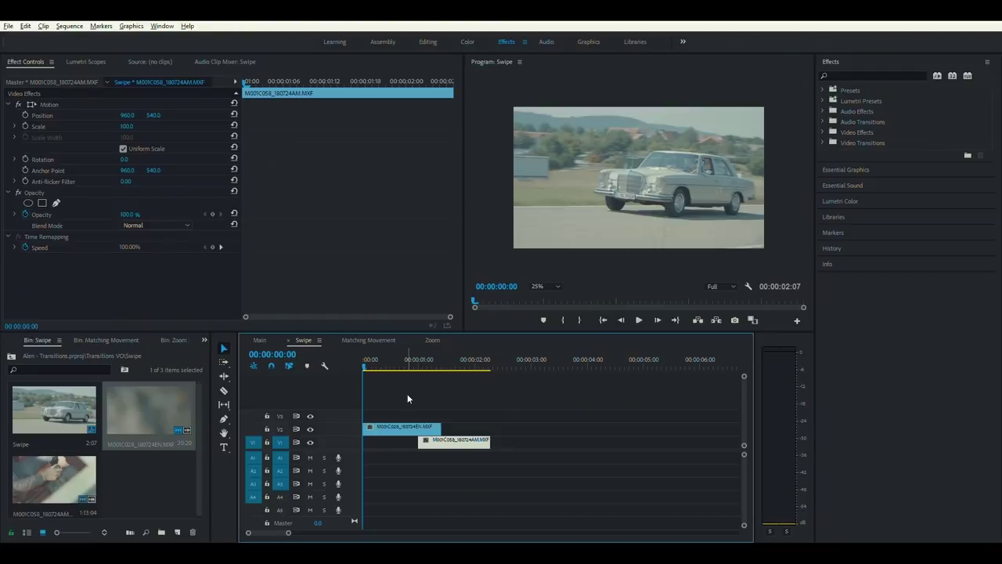
Add a closed mask to the V2 clip M001C028_180724EN.MXF and feather it to 62
left_click_drag(366, 360, 419, 358)
left_click(420, 425)
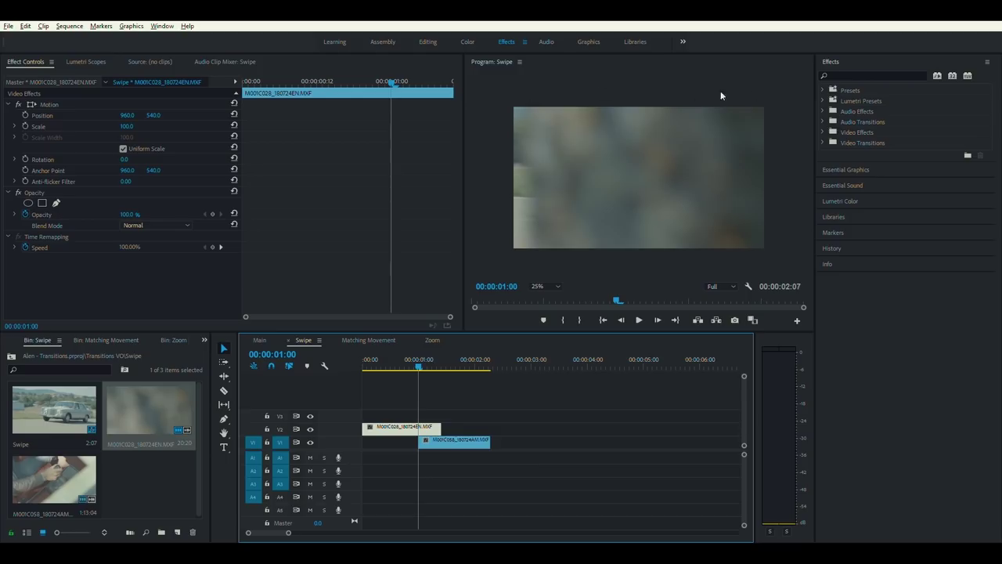
left_click(56, 203)
left_click(785, 96)
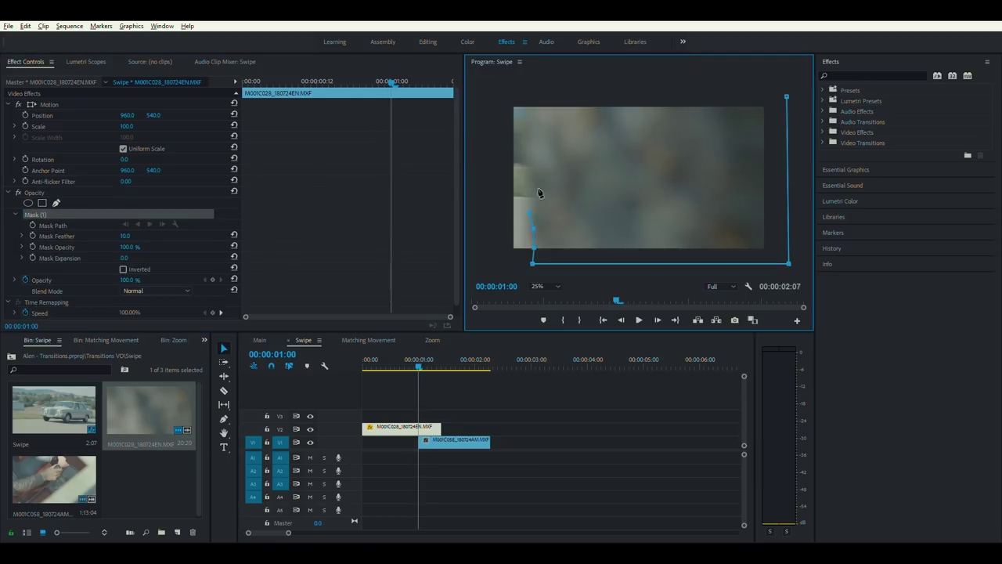
left_click(787, 94)
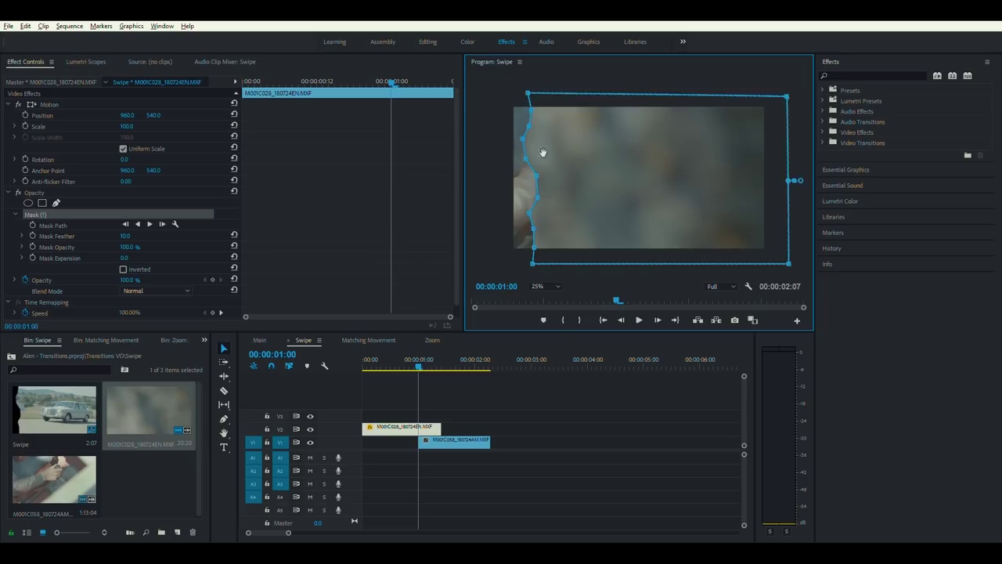
left_click(63, 102)
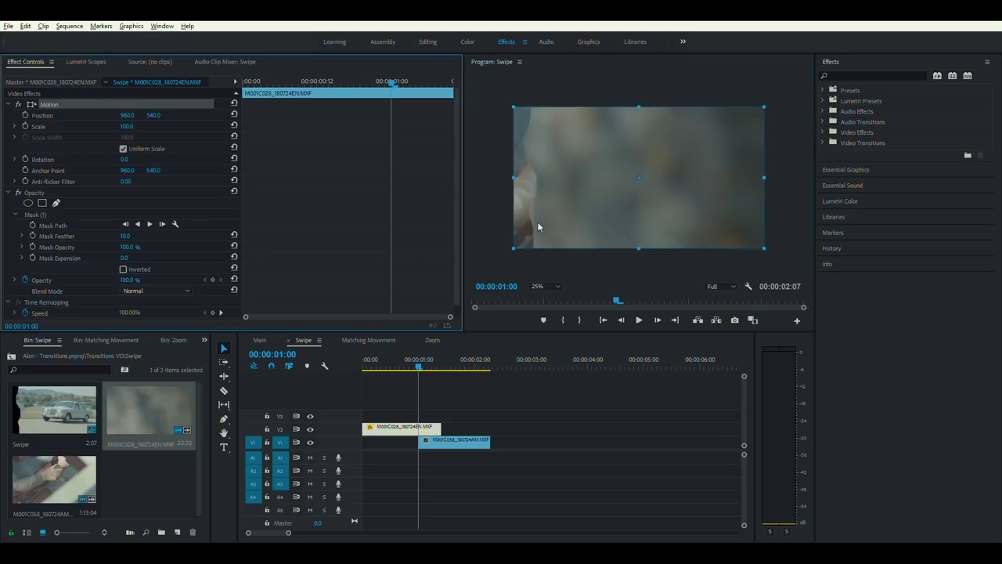
left_click(59, 210)
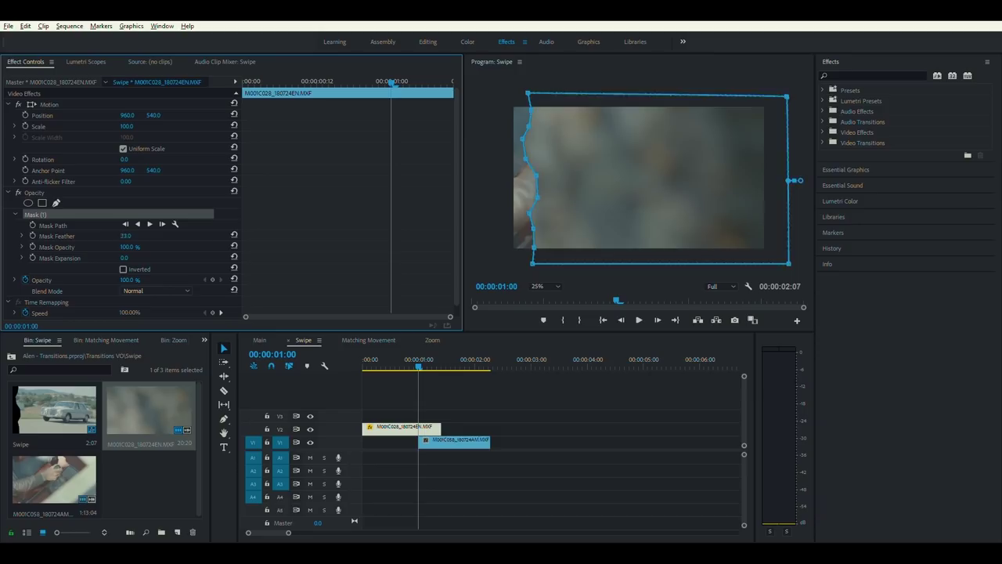
left_click_drag(126, 235, 142, 235)
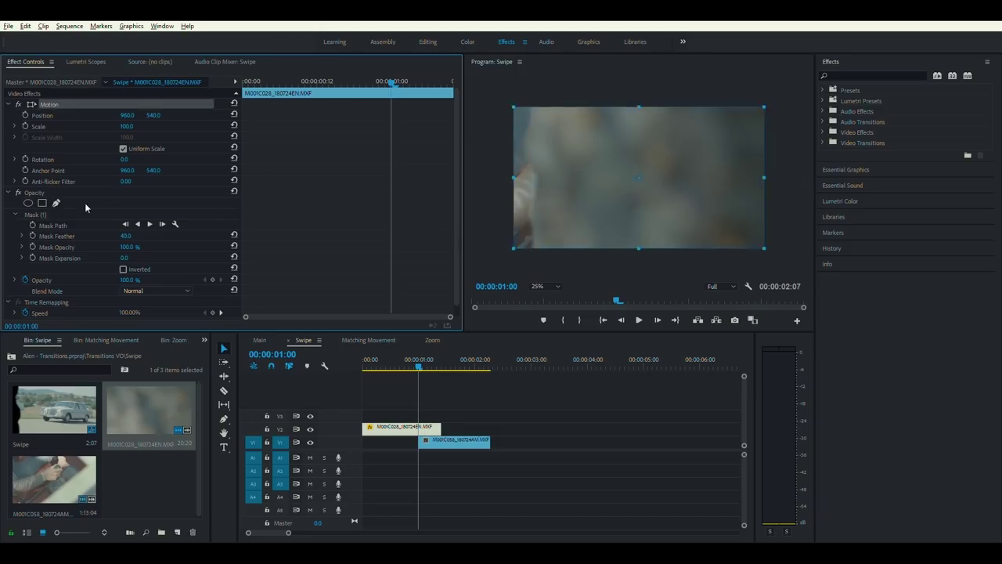
left_click(58, 103)
left_click(46, 214)
Keyframe the Mask Path from 01:00, pushing the mask edge right frame by frame
left_click(32, 225)
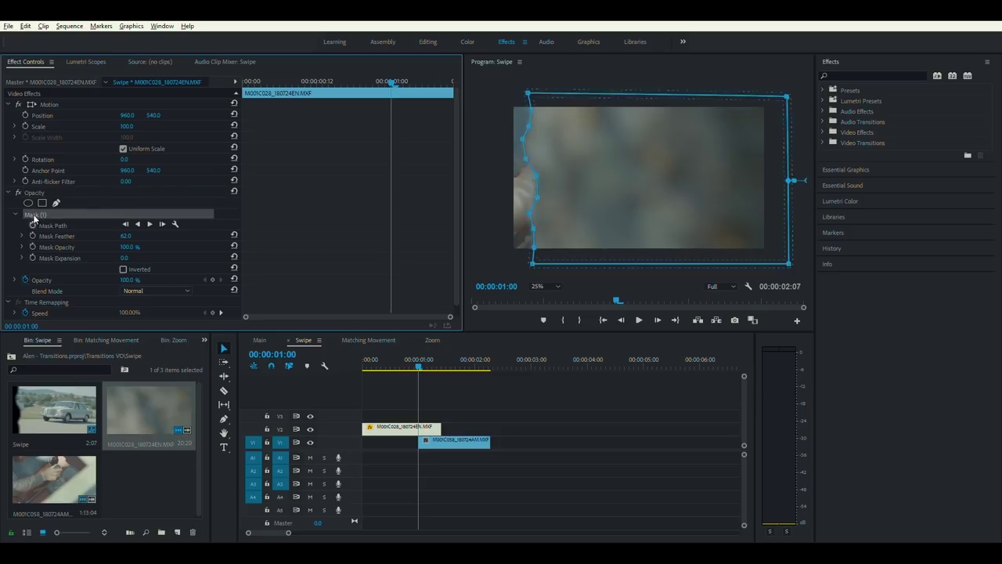
left_click(658, 320)
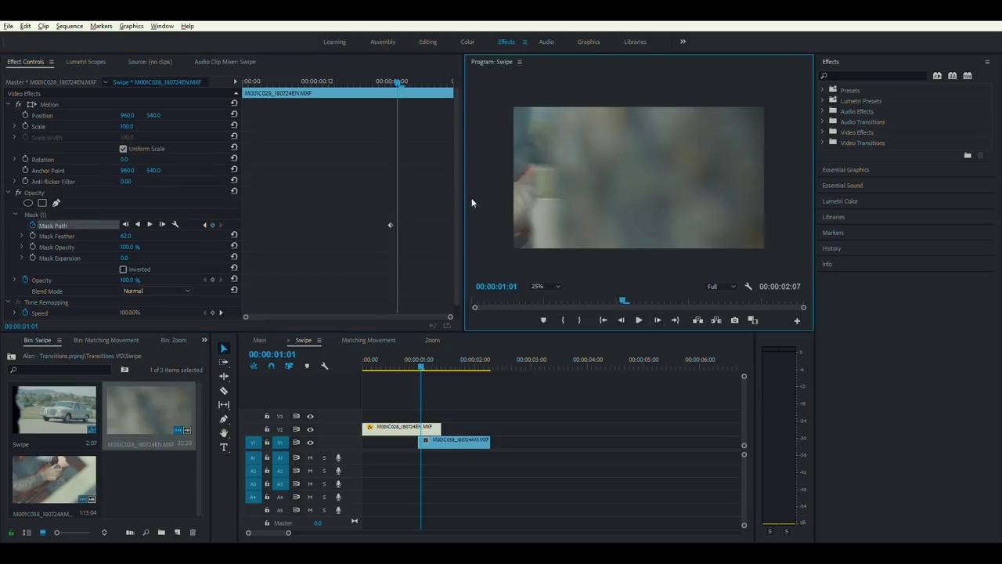
left_click(544, 266)
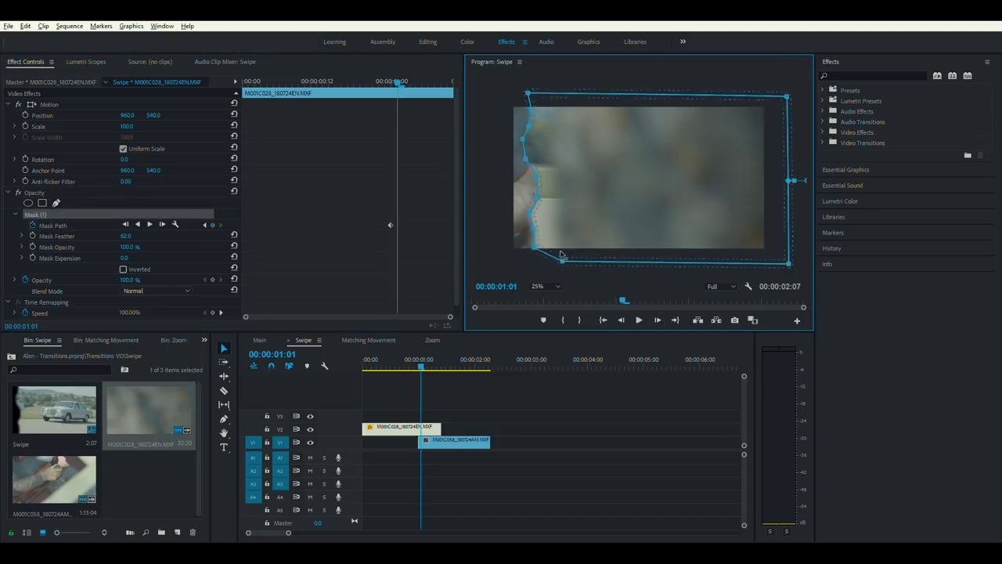
key("Right")
left_click_drag(558, 238, 754, 131)
key("Right")
key("Right")
key("Right")
key("Right")
key("Right")
key("Right")
Fit the sequence in the timeline and replay the swipe transition from the start
left_click(560, 388)
key("backslash")
key("space")
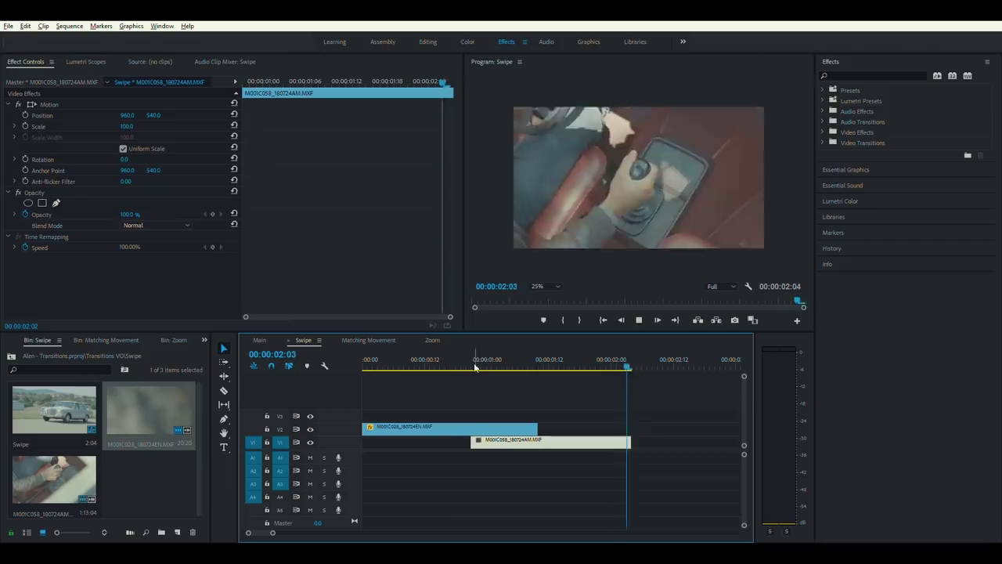
key("Home")
key("space")
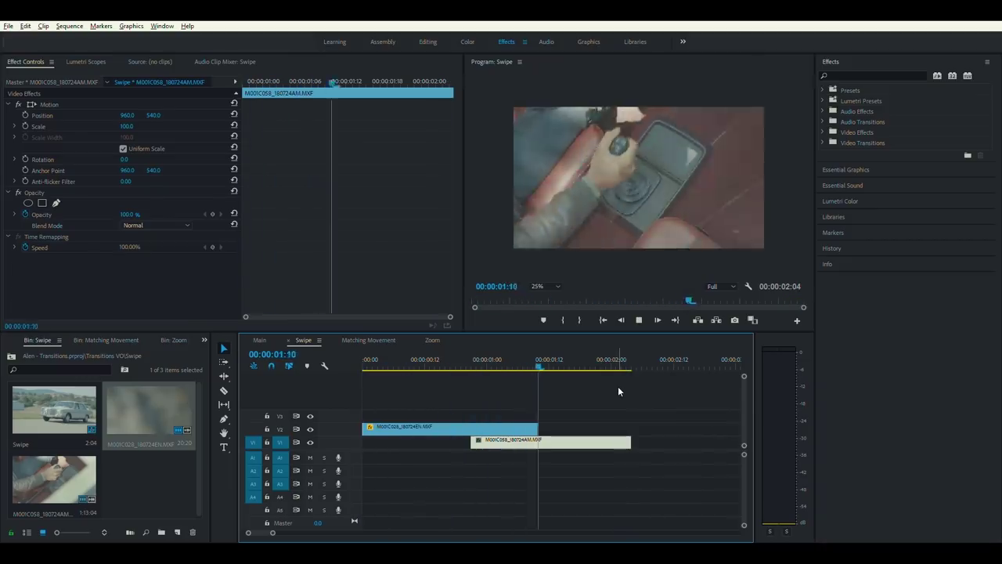
left_click_drag(591, 364, 528, 347)
key("Home")
key("space")
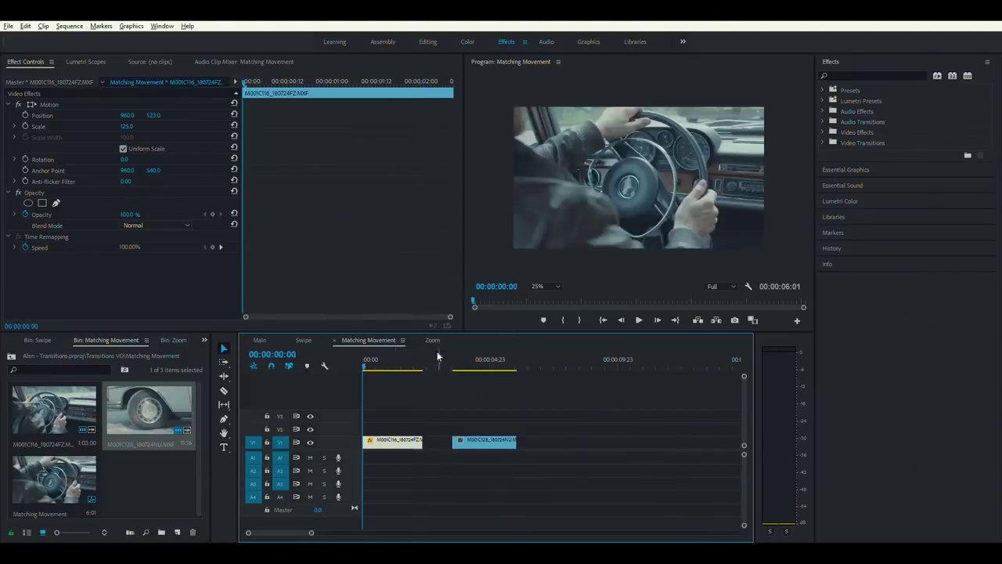
Place the wheel shot on V2 at the playhead, mid hand movement
key("space")
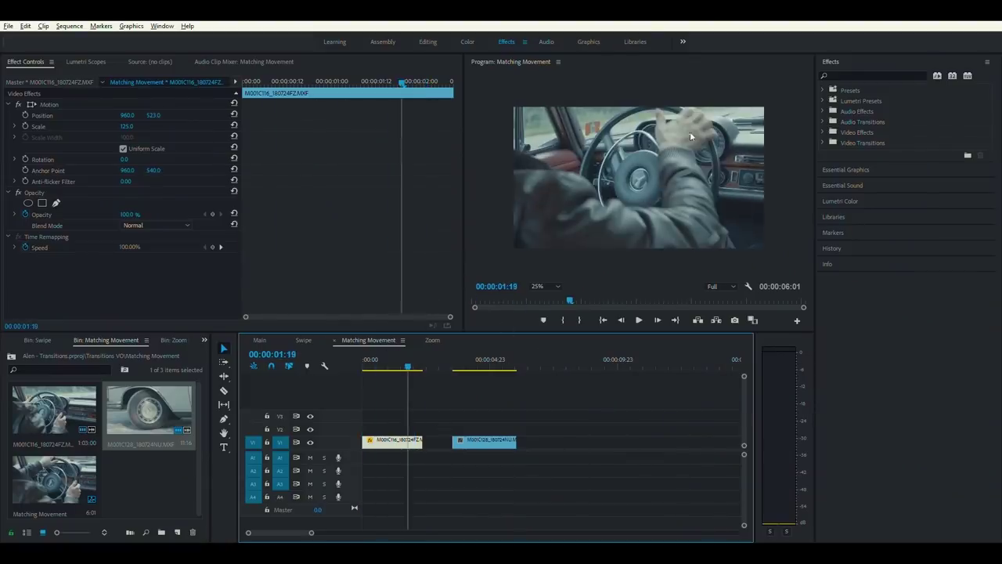
mouse_move(410, 358)
left_mouse_down()
mouse_move(429, 363)
mouse_move(396, 364)
mouse_move(470, 354)
mouse_move(393, 349)
mouse_move(402, 351)
left_mouse_up()
left_click_drag(483, 435, 431, 421)
left_click(402, 351)
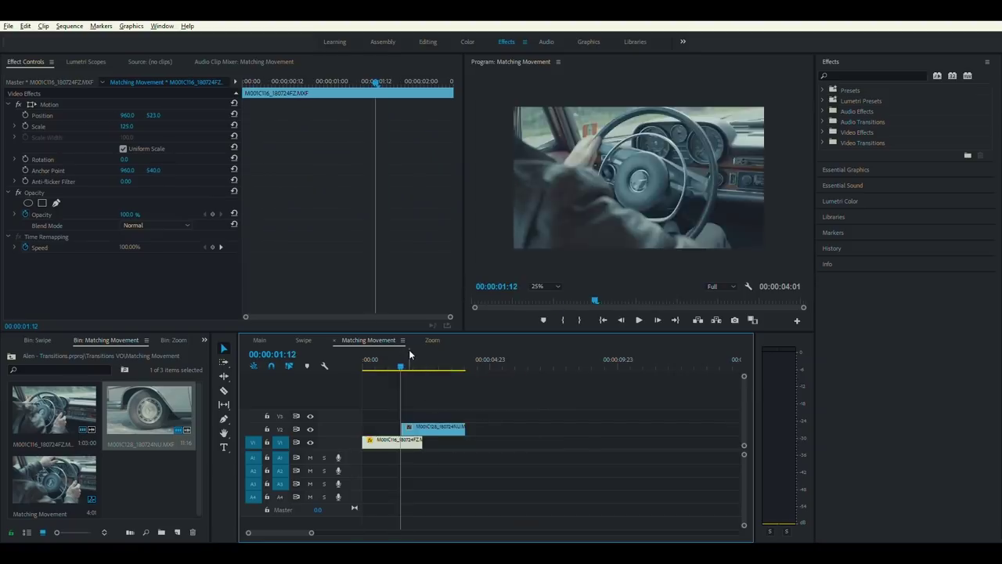
Play the matching-movement cut from the start and rewatch it
key("Home")
key("space")
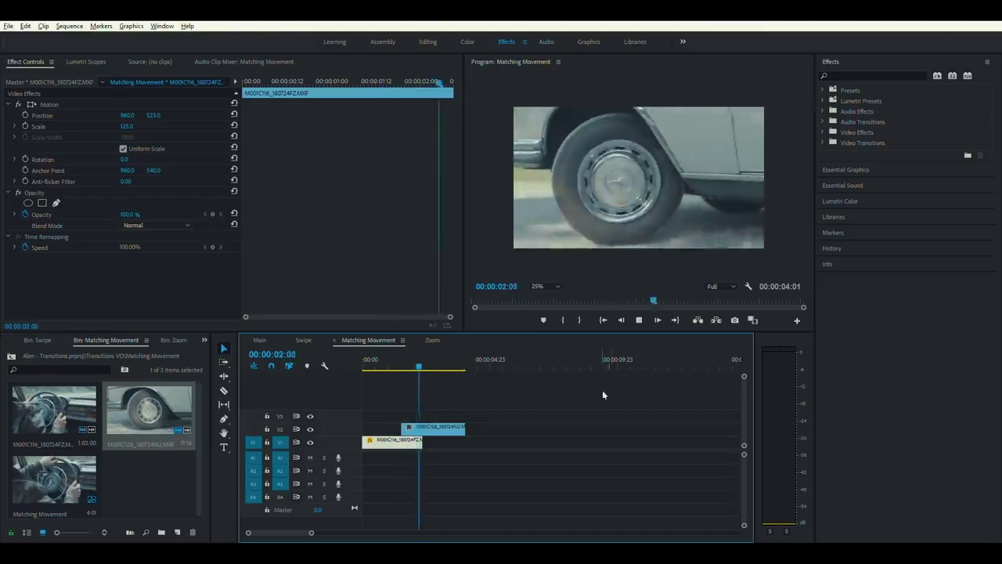
left_click(380, 358)
key("space")
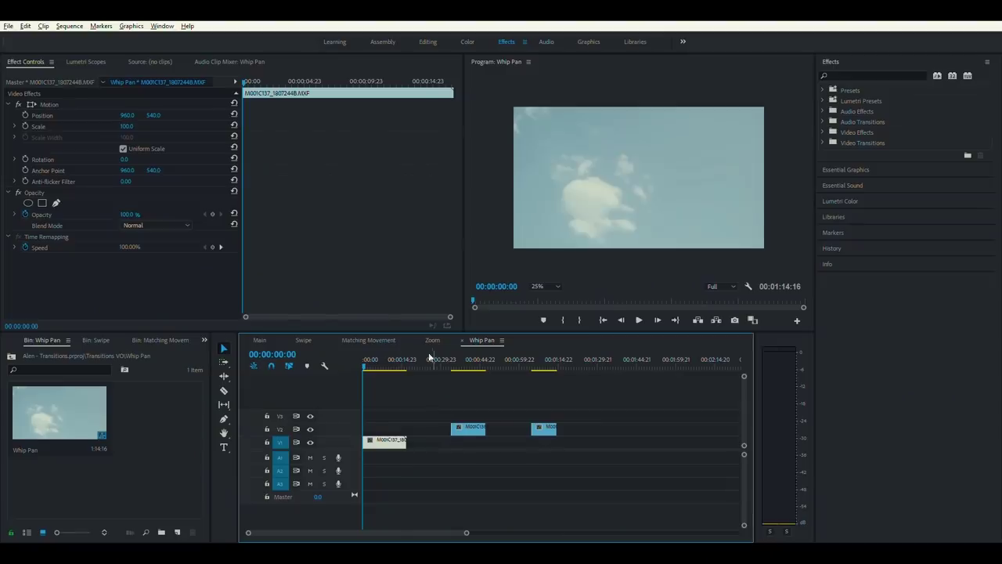
key("space")
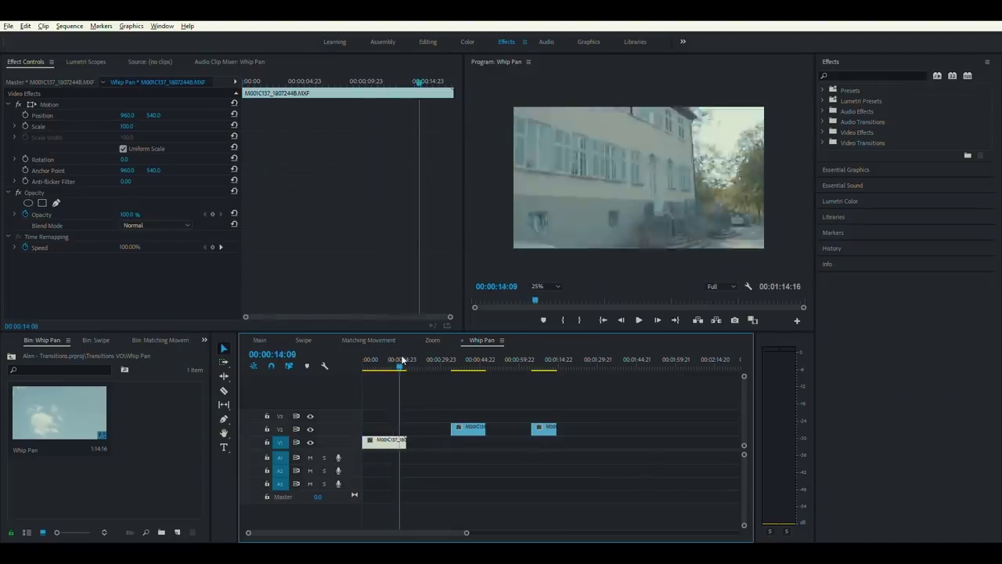
Trim the first Whip Pan shot's end where its blur begins and play the new cut
left_click_drag(397, 360, 398, 360)
key("Left")
key("Left")
key("Left")
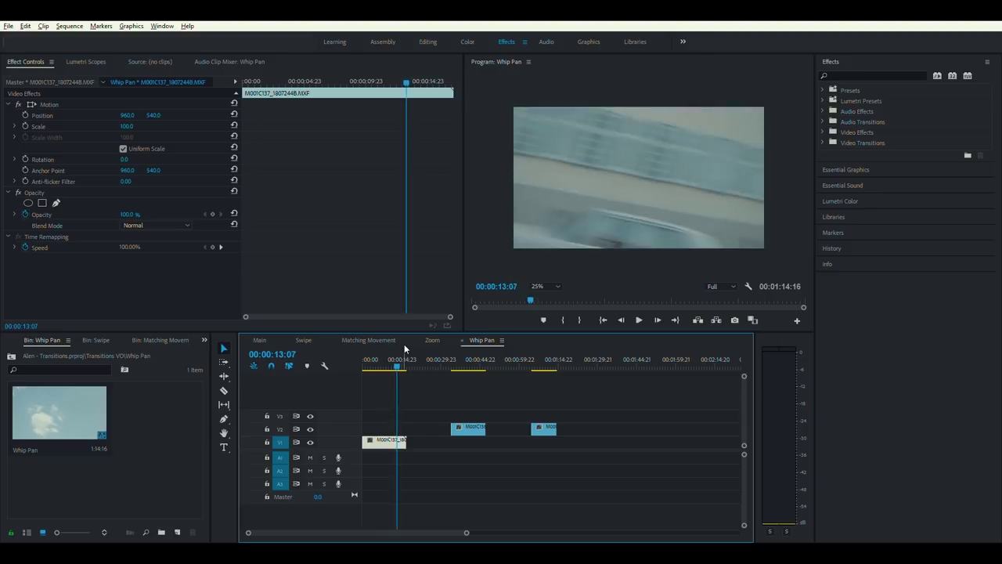
key("w")
key("ctrl+z")
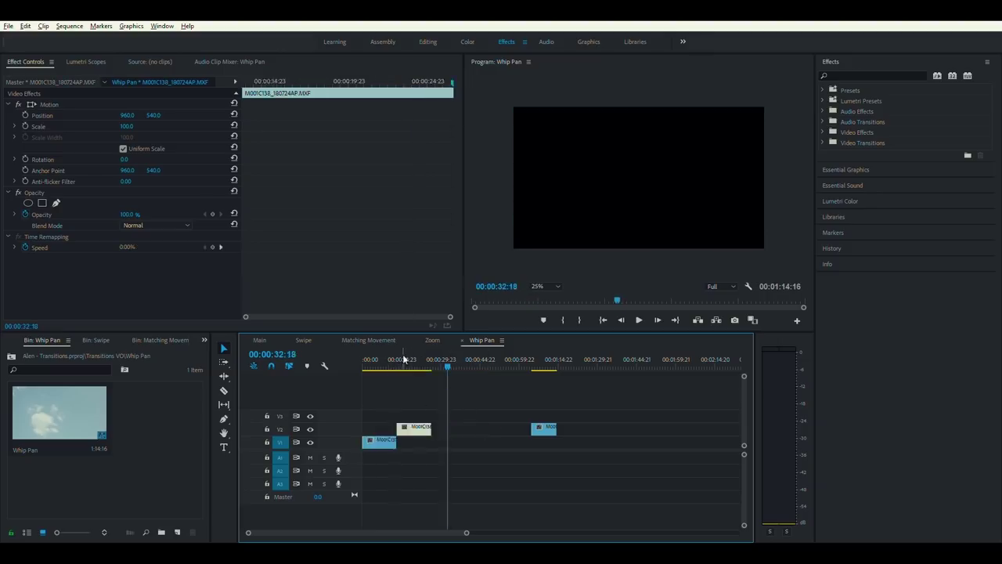
left_click(402, 354)
key("space")
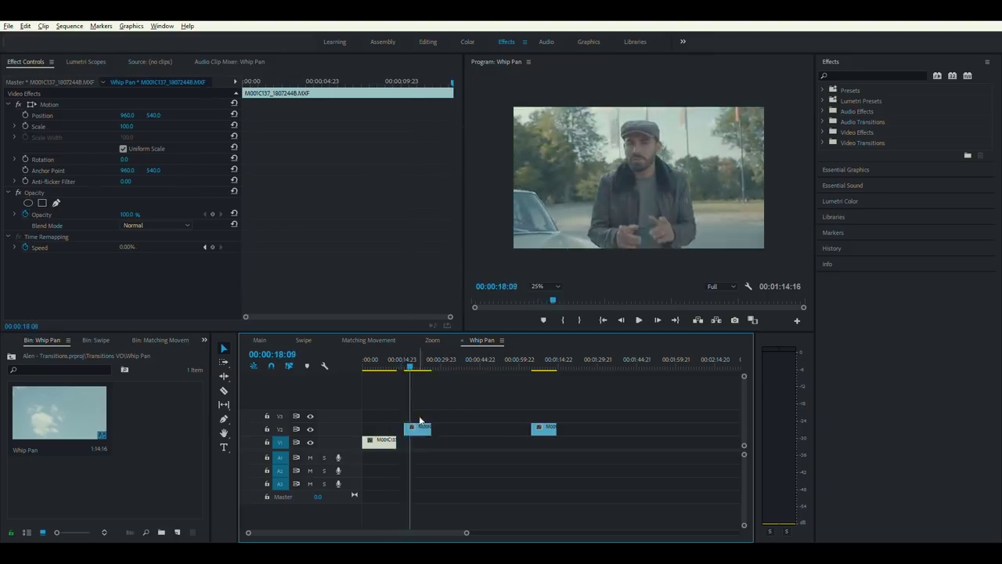
key("space")
Slide the second and third shots left so each butts against the previous clip, then play both cuts
left_click_drag(408, 360, 408, 360)
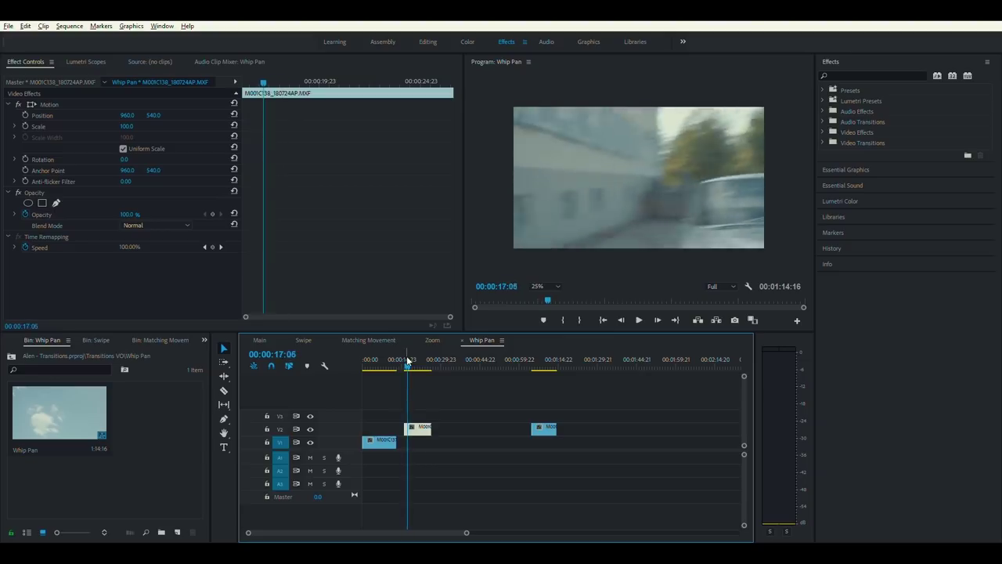
left_click_drag(404, 427, 398, 427)
left_click(379, 439)
key("space")
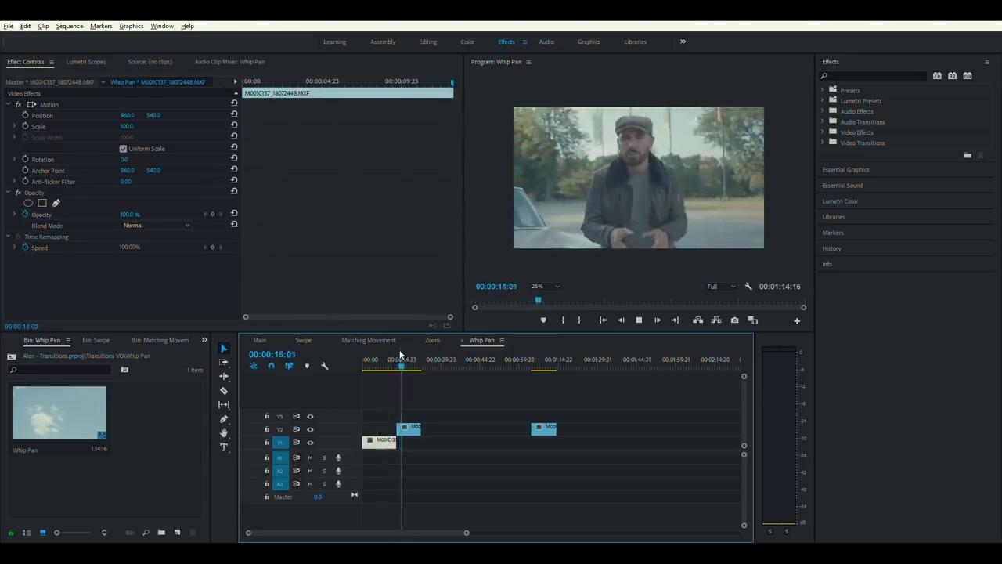
left_click(397, 356)
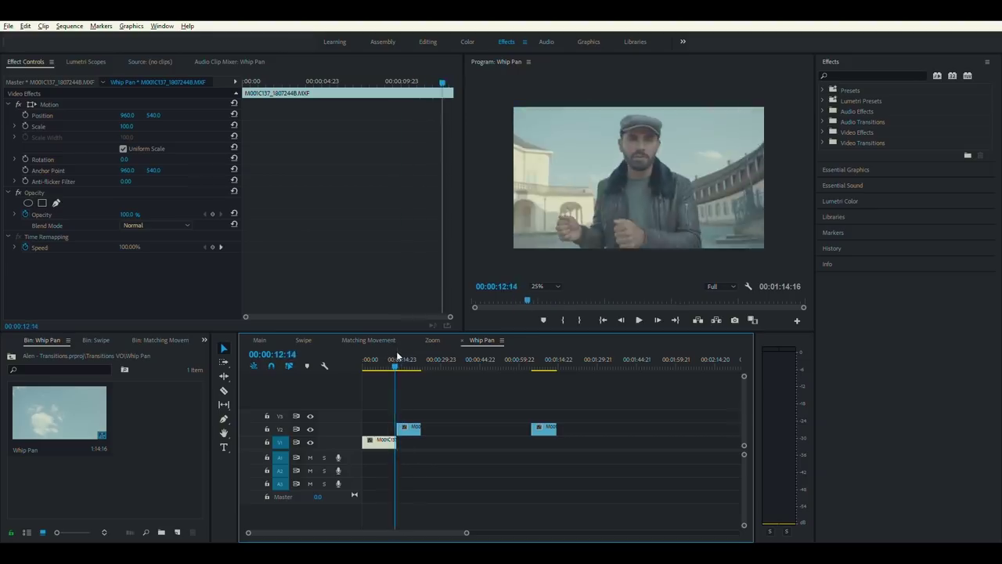
left_click_drag(542, 423, 434, 426)
key("space")
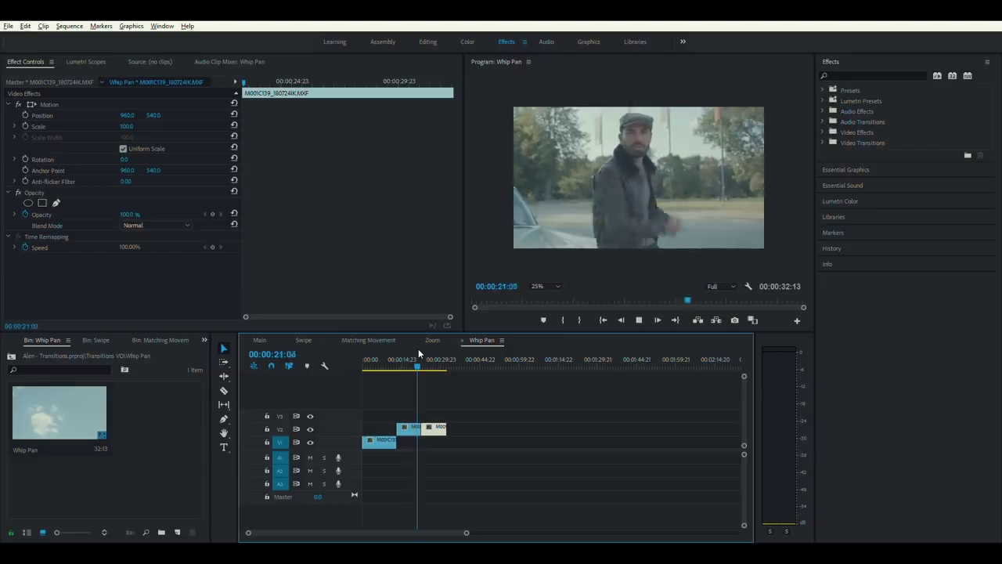